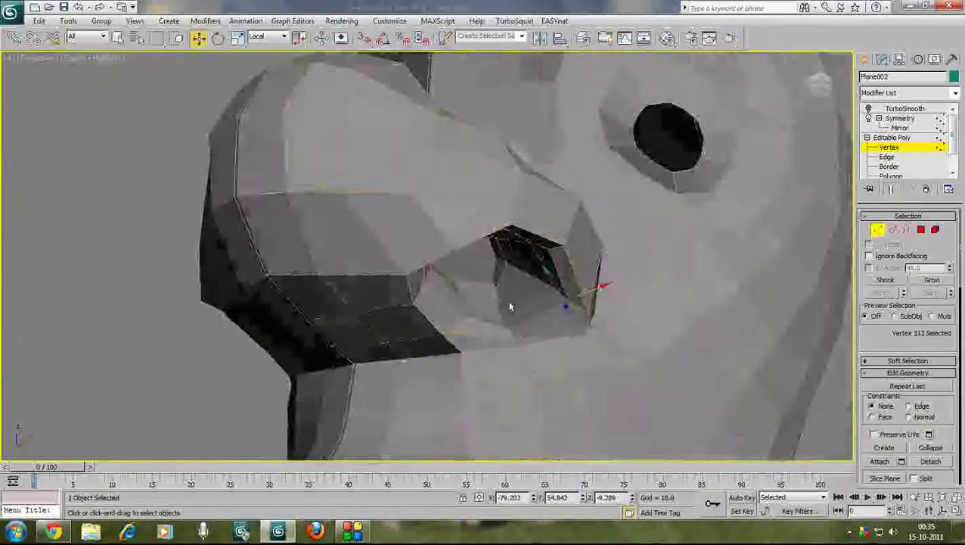
Step: Pull two vertices inside the nostril opening to reshape the nostril wall, then inspect the hole
scroll(530, 310, up, 4)
click(562, 324)
drag(562, 324, 564, 318)
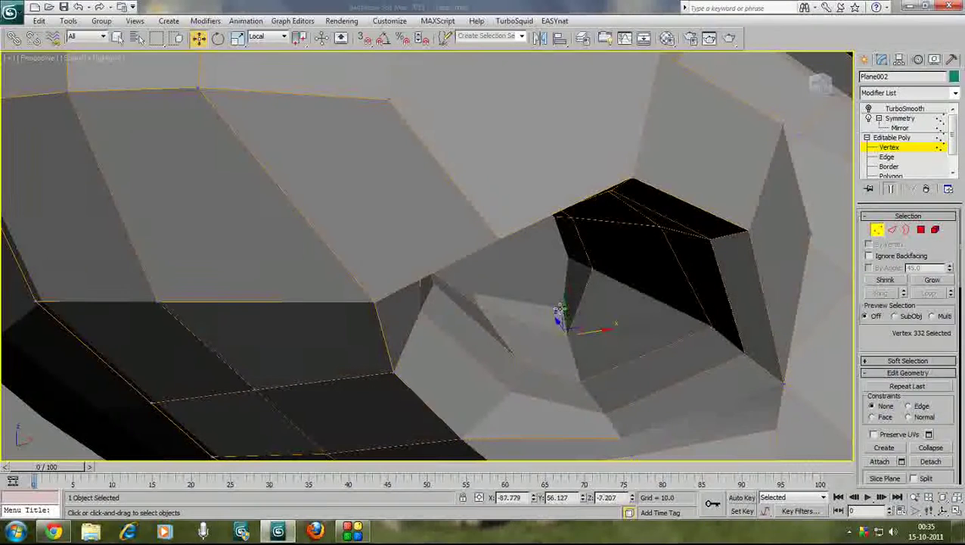
click(561, 298)
drag(563, 278, 542, 327)
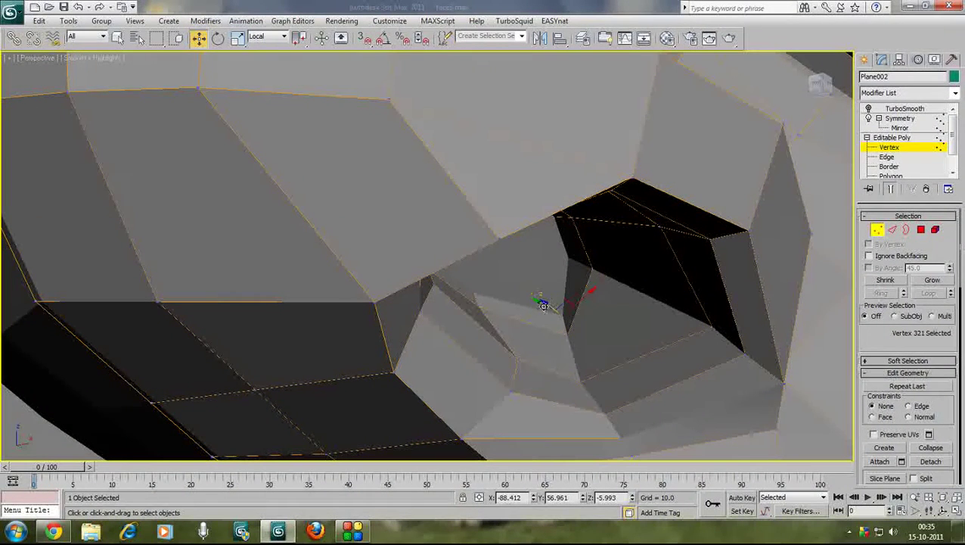
drag(538, 306, 570, 306)
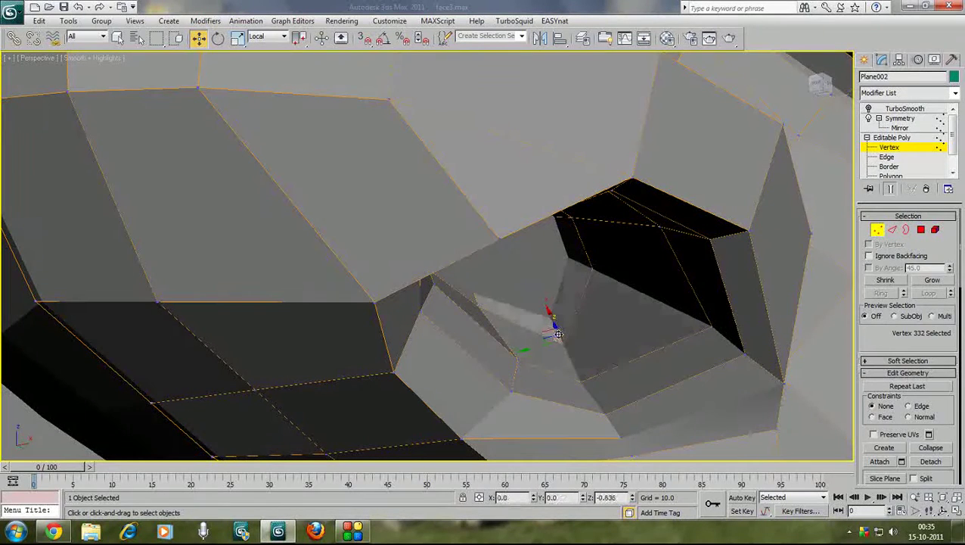
mouse_move(598, 363)
alt+middle_down()
mouse_move(541, 305)
mouse_move(483, 308)
mouse_move(551, 290)
mouse_move(745, 318)
mouse_move(661, 341)
mouse_move(562, 308)
mouse_move(567, 327)
mouse_move(622, 352)
mouse_move(707, 282)
alt+middle_up()
click(870, 108)
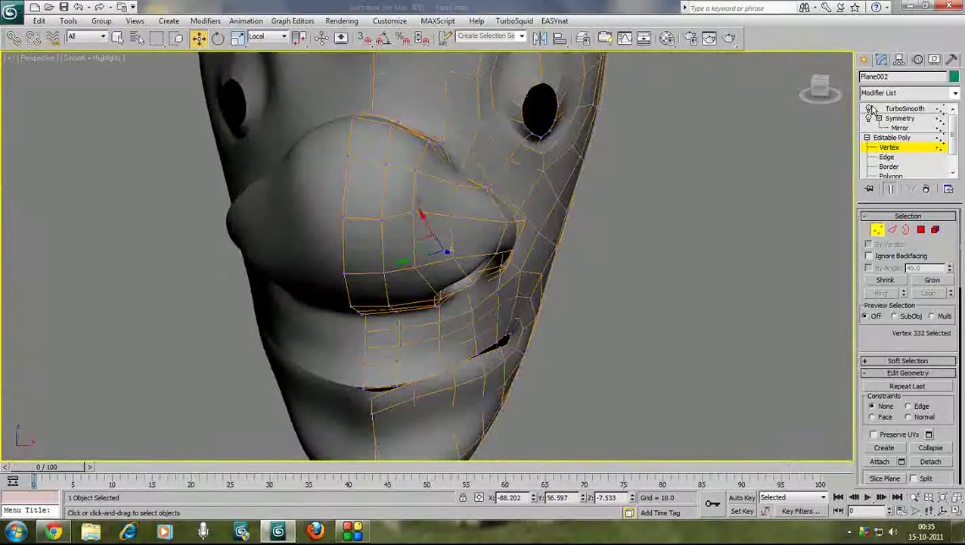
click(901, 108)
click(772, 283)
alt+middle_drag(780, 297, 717, 282)
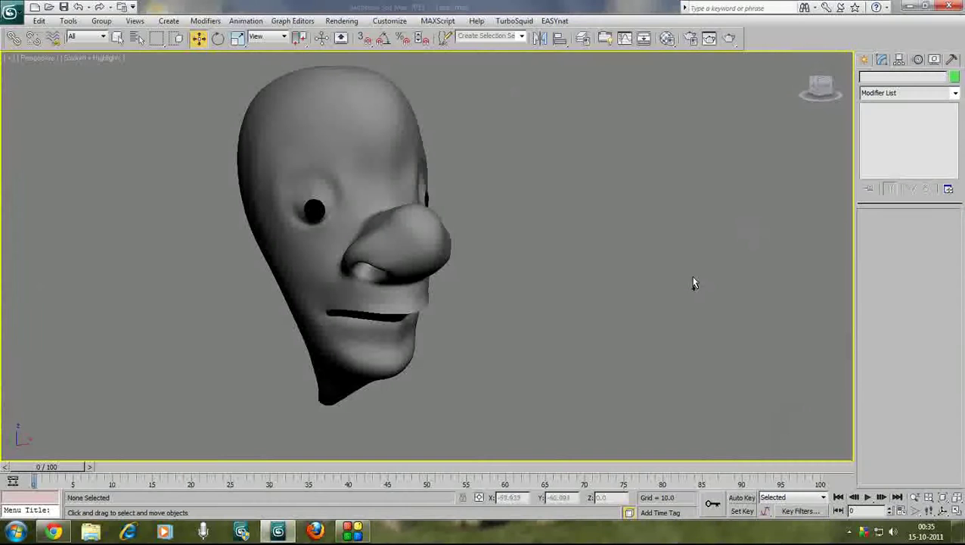
mouse_move(652, 299)
alt+middle_down()
mouse_move(534, 307)
mouse_move(569, 308)
mouse_move(554, 272)
mouse_move(620, 333)
mouse_move(653, 327)
mouse_move(639, 314)
mouse_move(599, 328)
mouse_move(620, 317)
mouse_move(572, 274)
mouse_move(560, 285)
mouse_move(607, 271)
mouse_move(709, 317)
mouse_move(727, 302)
mouse_move(756, 333)
mouse_move(563, 316)
mouse_move(525, 287)
mouse_move(565, 309)
alt+middle_up()
scroll(569, 308, up, 3)
scroll(496, 279, up, 3)
scroll(496, 280, down, 3)
scroll(618, 323, down, 3)
scroll(573, 274, up, 3)
click(502, 270)
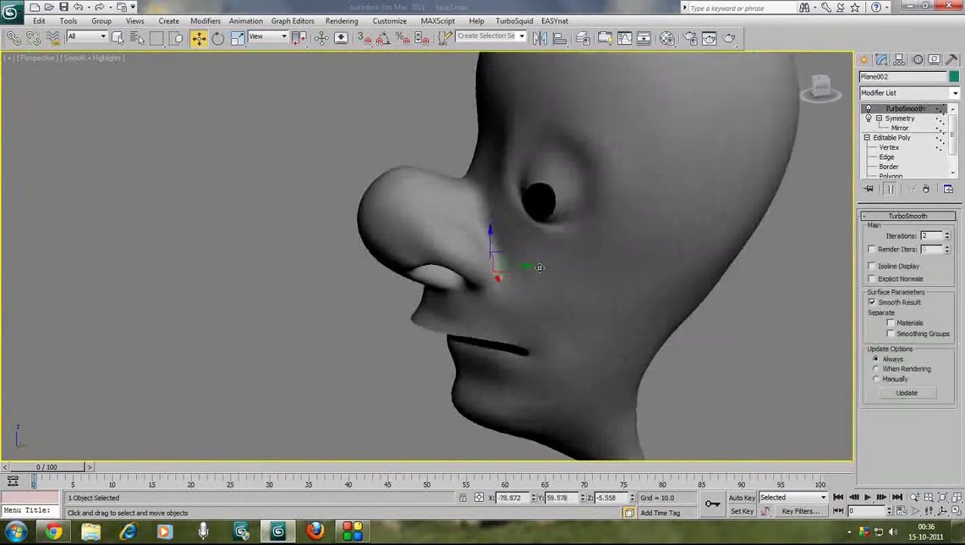
scroll(570, 284, up, 4)
scroll(569, 285, down, 3)
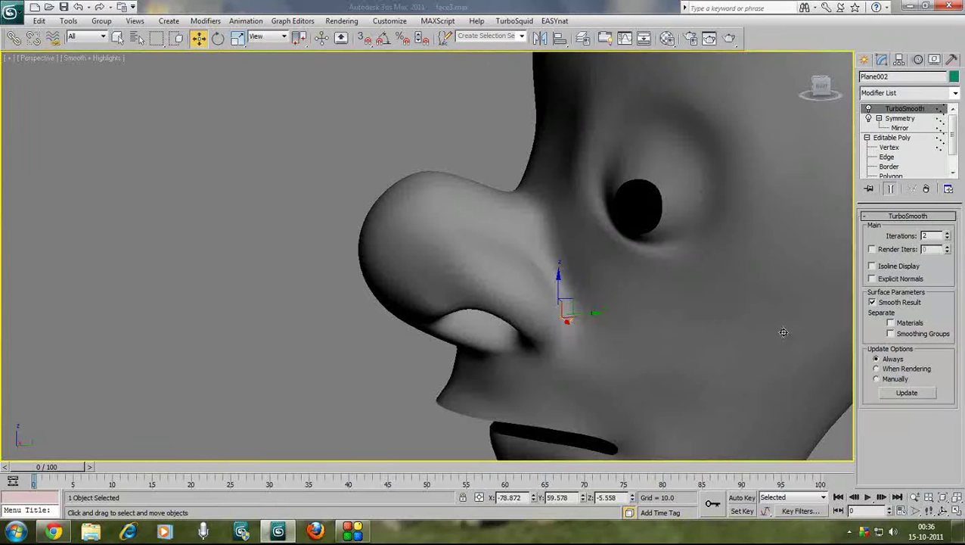
Step: At Vertex level, select a group of nose vertices and shift them slightly
click(889, 148)
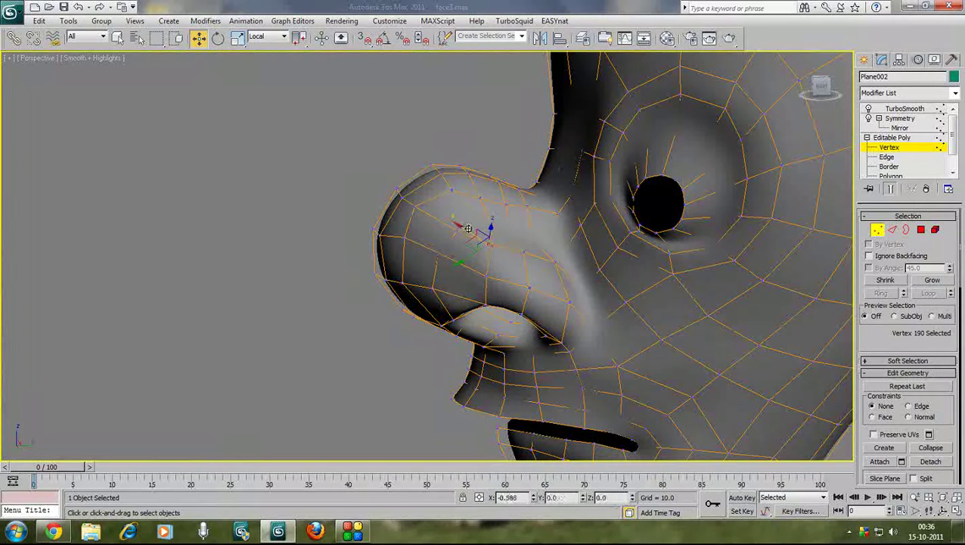
drag(435, 261, 454, 265)
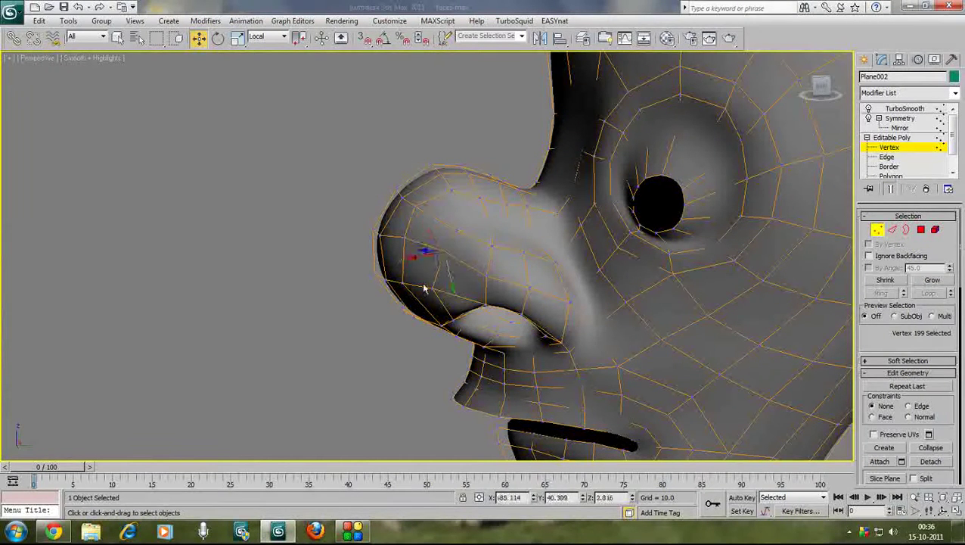
drag(410, 302, 418, 300)
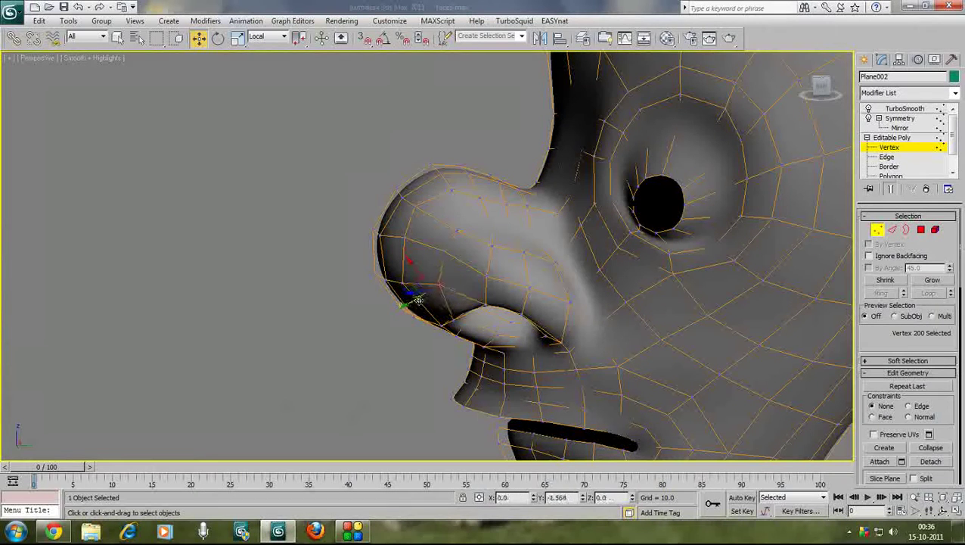
scroll(469, 273, up, 2)
scroll(488, 267, up, 2)
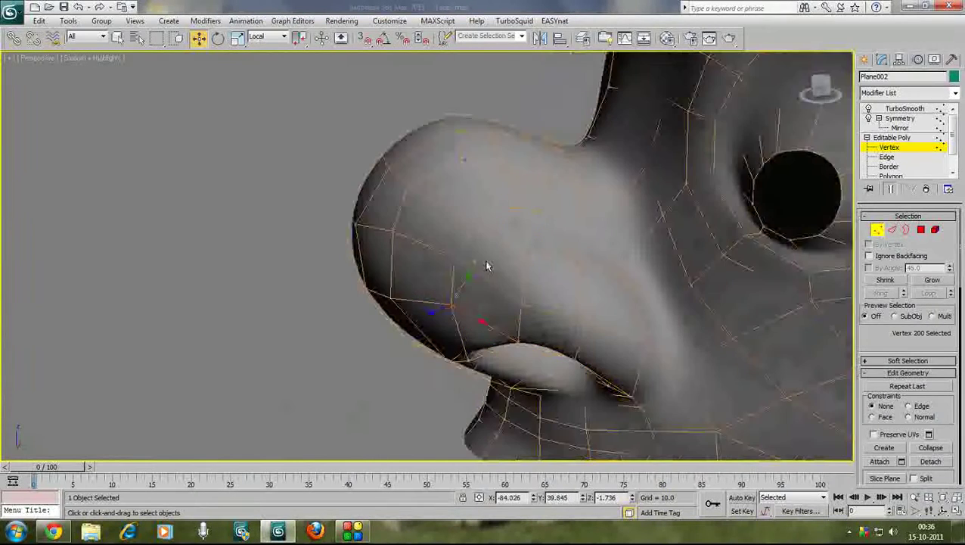
scroll(478, 246, up, 2)
Step: Nudge nose vertices down, lowering the vertex on top of the nose bulb
mouse_move(471, 232)
mouse_down()
mouse_move(472, 252)
mouse_move(449, 274)
mouse_up()
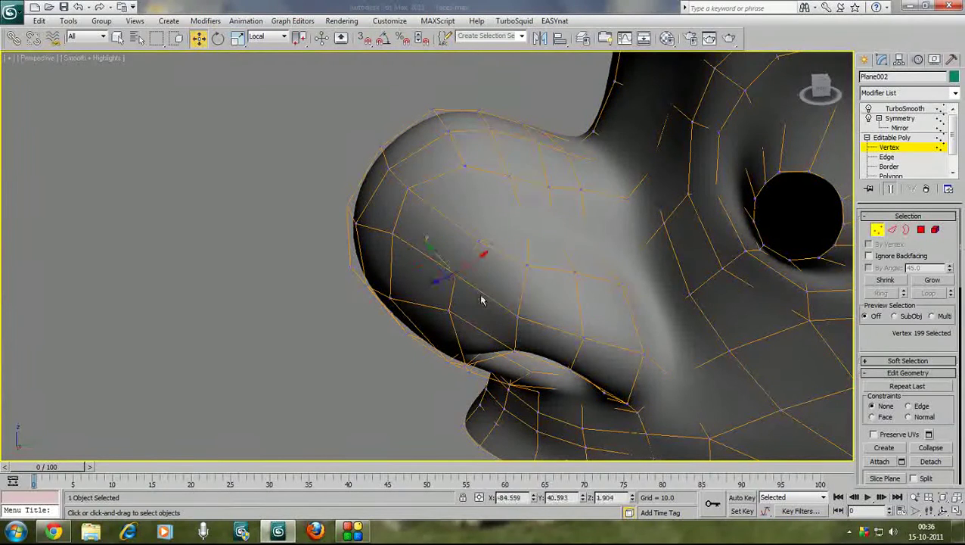
mouse_move(482, 300)
alt+middle_down()
mouse_move(515, 277)
mouse_move(496, 252)
mouse_move(495, 266)
mouse_move(599, 246)
mouse_move(554, 288)
alt+middle_up()
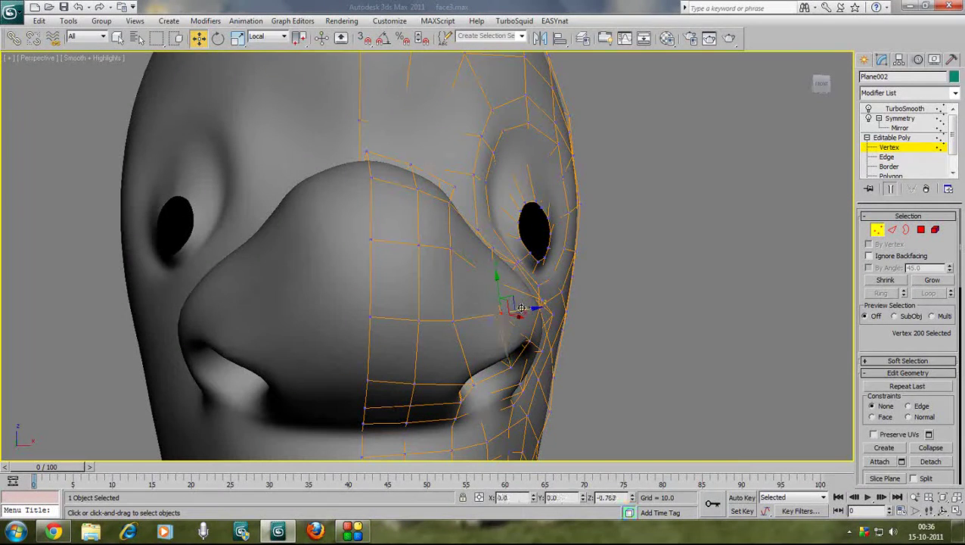
mouse_move(522, 307)
alt+middle_down()
mouse_move(492, 286)
mouse_move(458, 327)
alt+middle_up()
click(511, 258)
alt+middle_drag(513, 265, 532, 230)
drag(529, 231, 531, 236)
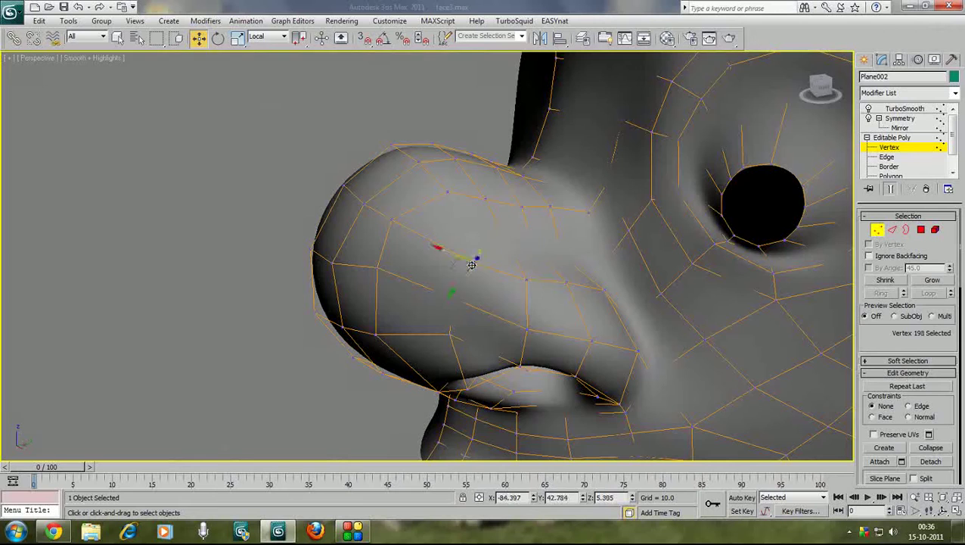
alt+middle_drag(466, 260, 489, 208)
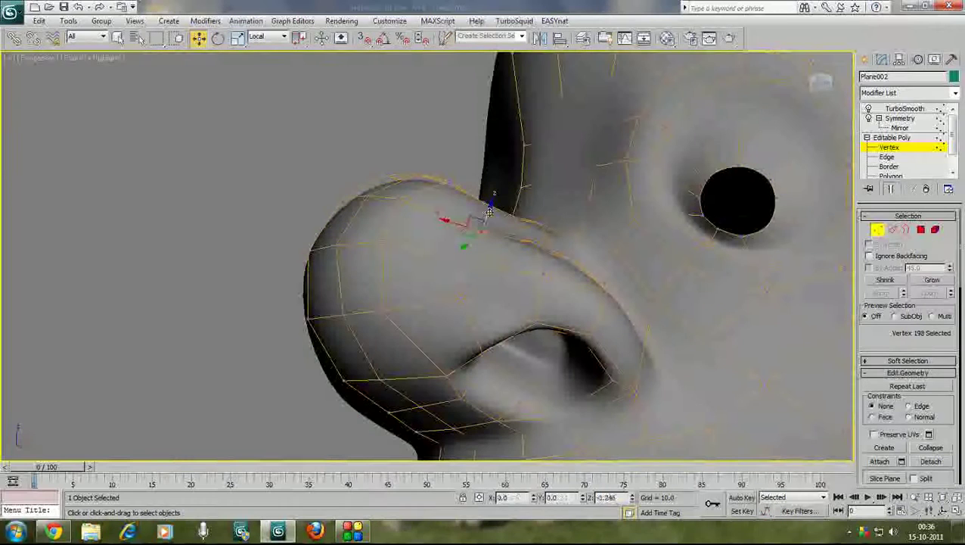
drag(489, 212, 489, 220)
Step: Pull the vertex beside the nostril down, raise another nose vertex, then clear the selection
mouse_move(513, 297)
alt+middle_down()
mouse_move(465, 327)
mouse_move(489, 286)
mouse_move(469, 289)
mouse_move(498, 283)
alt+middle_up()
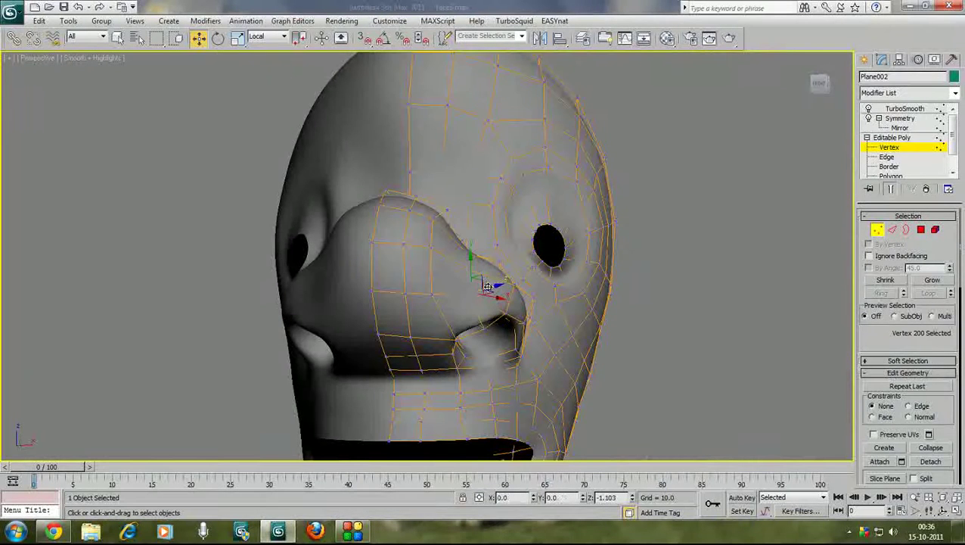
drag(488, 287, 509, 324)
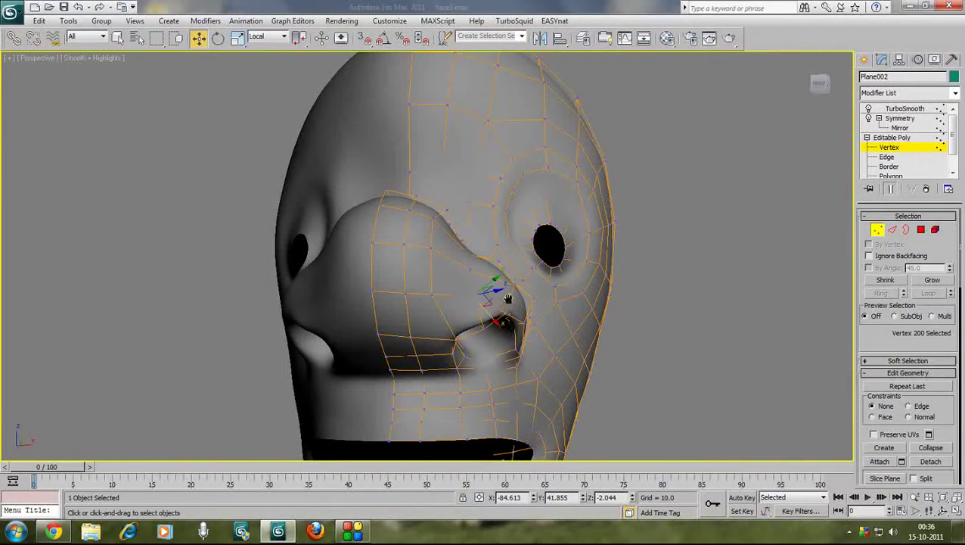
scroll(508, 299, down, 3)
mouse_move(484, 301)
alt+middle_down()
mouse_move(410, 261)
mouse_move(409, 283)
alt+middle_up()
scroll(434, 281, up, 3)
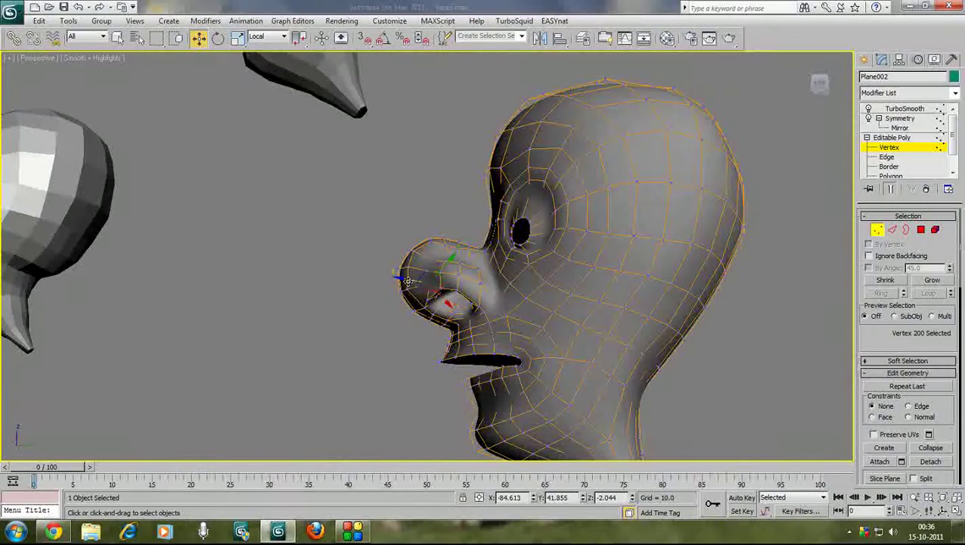
drag(408, 281, 404, 281)
click(377, 317)
mouse_move(377, 317)
alt+middle_down()
mouse_move(480, 329)
mouse_move(531, 361)
mouse_move(558, 315)
mouse_move(592, 290)
mouse_move(630, 310)
mouse_move(519, 353)
mouse_move(463, 351)
mouse_move(409, 318)
mouse_move(416, 310)
alt+middle_up()
Step: Zoom in and out to compare the nose against the front and right reference views
scroll(417, 310, down, 5)
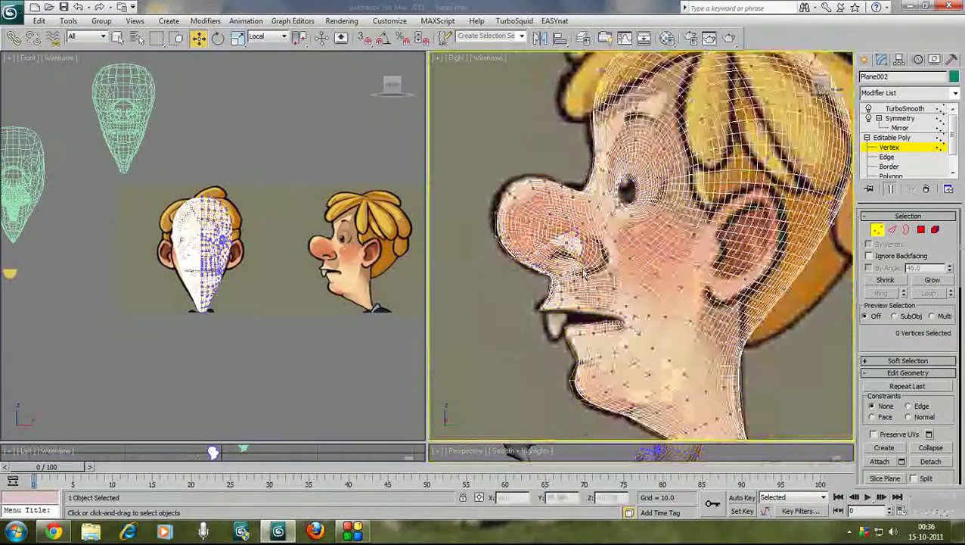
scroll(584, 276, up, 5)
scroll(597, 295, down, 1)
scroll(608, 310, down, 2)
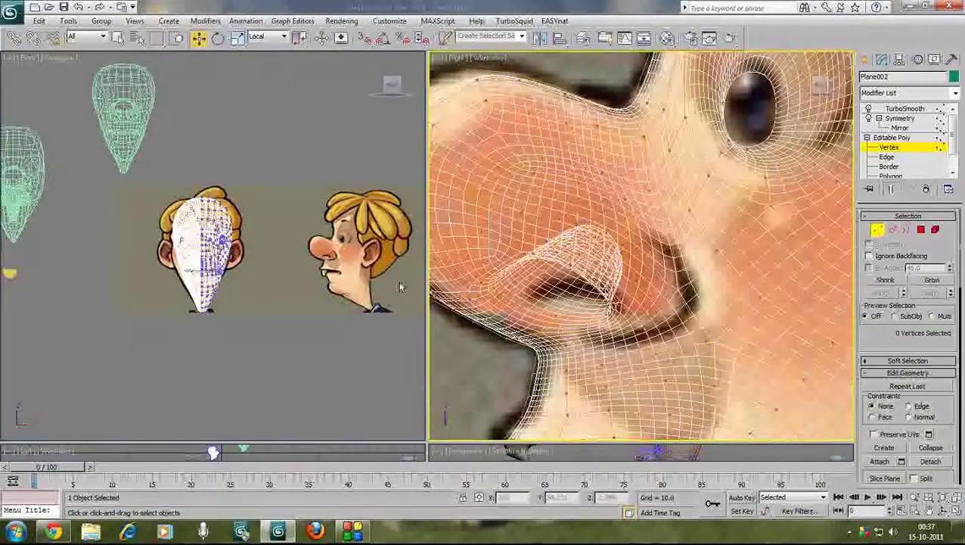
scroll(308, 302, up, 1)
scroll(303, 295, up, 5)
scroll(287, 249, up, 2)
scroll(276, 270, up, 2)
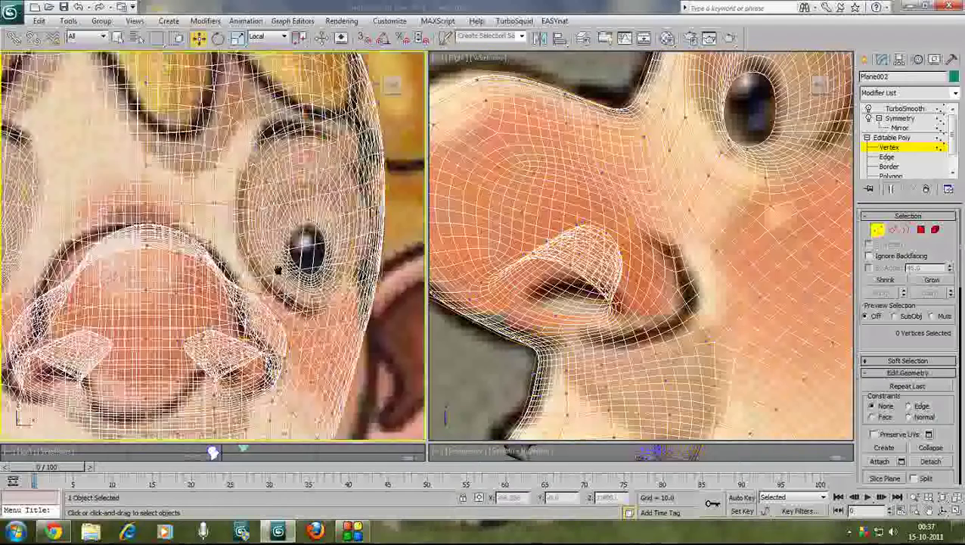
scroll(278, 270, up, 2)
scroll(278, 276, up, 2)
scroll(278, 283, up, 2)
scroll(278, 292, up, 1)
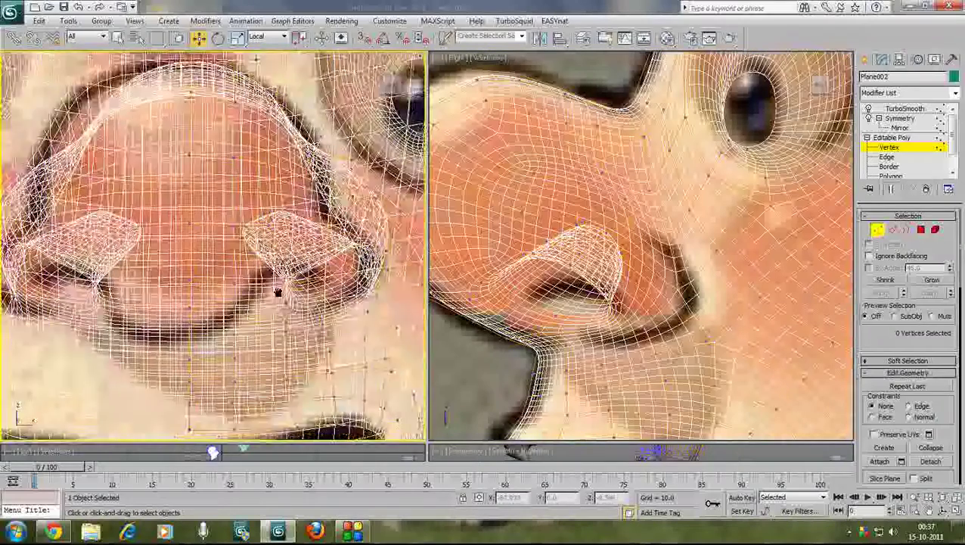
scroll(278, 292, down, 3)
scroll(283, 292, up, 1)
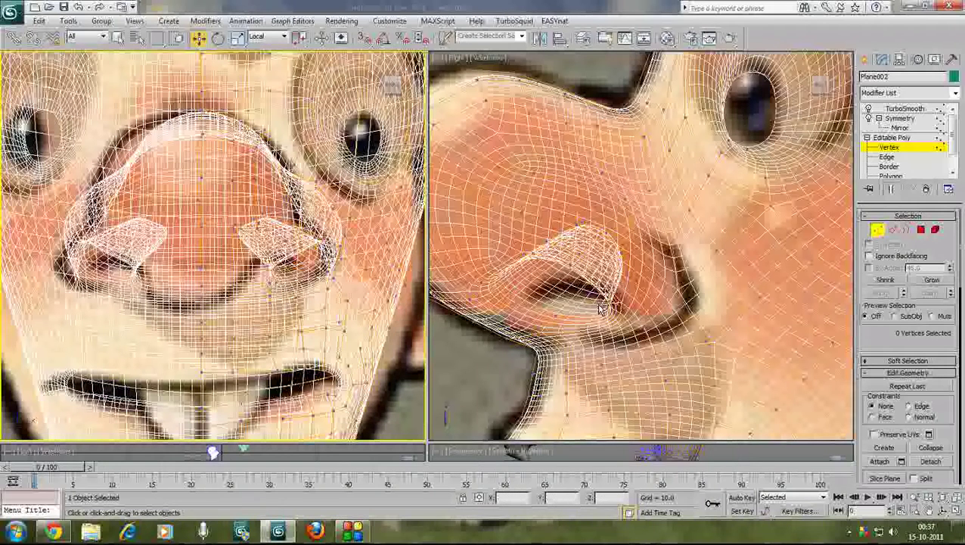
scroll(601, 309, down, 2)
scroll(601, 308, down, 2)
scroll(601, 310, down, 1)
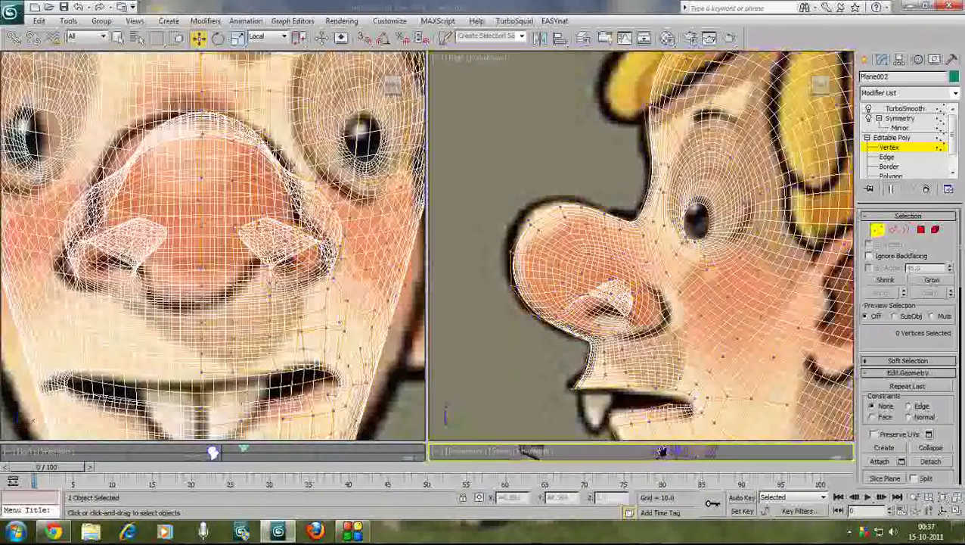
Step: Maximize the Perspective viewport, frame the selected head, and orbit to view the face from below
key(alt+w)
key(z)
mouse_move(549, 348)
alt+middle_down()
mouse_move(674, 317)
mouse_move(616, 319)
alt+middle_up()
scroll(533, 335, up, 2)
mouse_move(533, 335)
alt+middle_down()
mouse_move(552, 278)
mouse_move(569, 302)
mouse_move(586, 302)
mouse_move(534, 346)
mouse_move(564, 328)
mouse_move(511, 305)
mouse_move(478, 325)
mouse_move(543, 414)
alt+middle_up()
Step: Zoom and move the Perspective view in close around the heads' noses
scroll(478, 324, down, 3)
scroll(496, 344, down, 3)
scroll(511, 330, down, 3)
scroll(516, 339, down, 2)
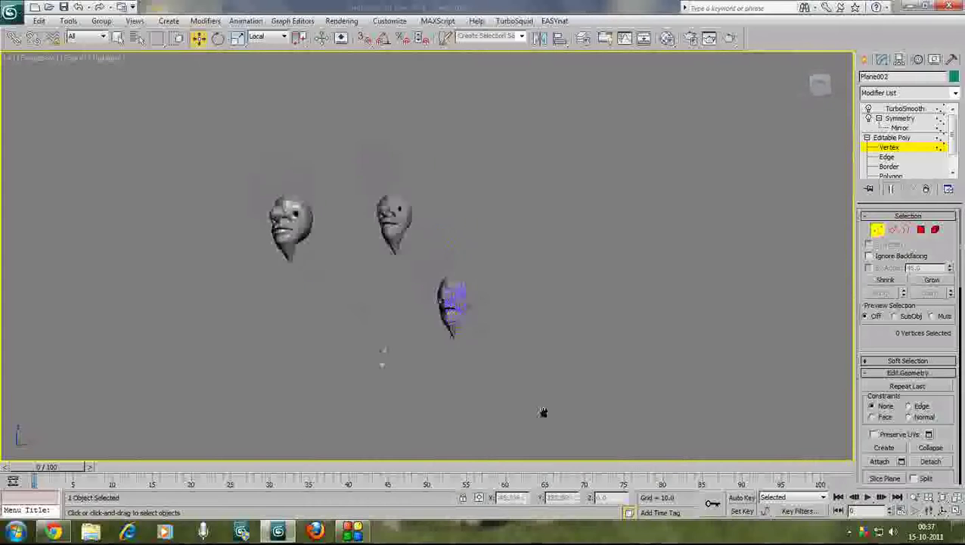
scroll(498, 323, up, 5)
mouse_move(498, 323)
middle_down()
mouse_move(485, 247)
mouse_move(508, 276)
mouse_move(451, 224)
mouse_move(488, 326)
mouse_move(432, 361)
mouse_move(449, 340)
mouse_move(479, 341)
middle_up()
scroll(522, 303, down, 5)
scroll(539, 334, up, 2)
scroll(483, 333, up, 5)
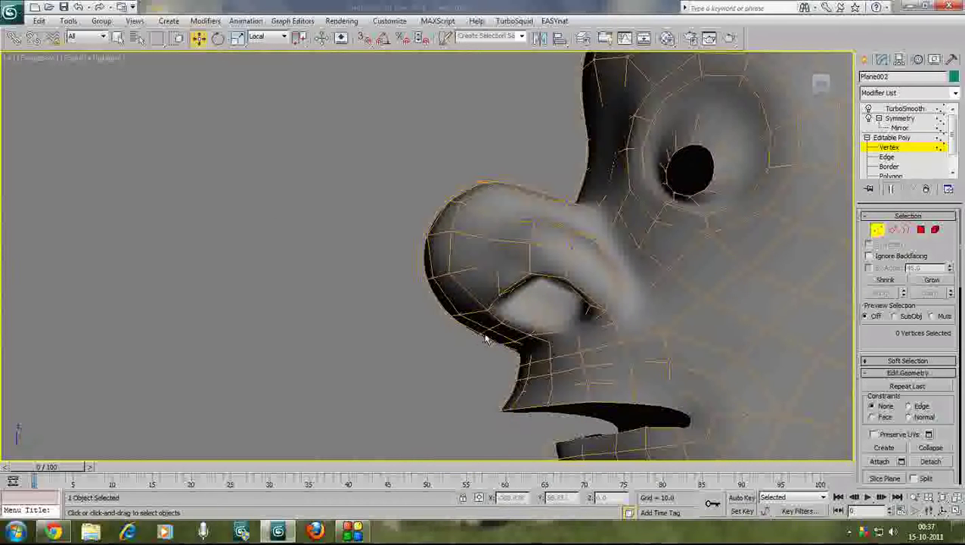
Step: Select the vertex under the nose tip, checking it from below and from the side
drag(479, 331, 485, 347)
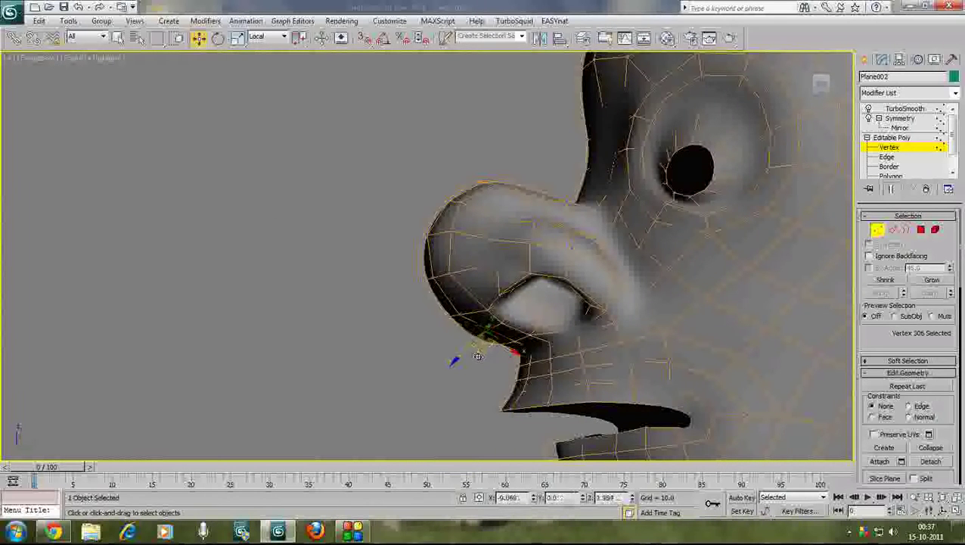
click(484, 368)
mouse_move(484, 368)
alt+middle_down()
mouse_move(569, 317)
mouse_move(586, 319)
mouse_move(588, 341)
alt+middle_up()
click(505, 347)
mouse_move(542, 363)
alt+middle_down()
mouse_move(610, 416)
mouse_move(451, 378)
mouse_move(466, 332)
alt+middle_up()
Step: Raise a nose vertex beside the nostril and pull a nostril rim vertex slightly down
scroll(466, 333, up, 3)
scroll(466, 325, up, 3)
click(466, 324)
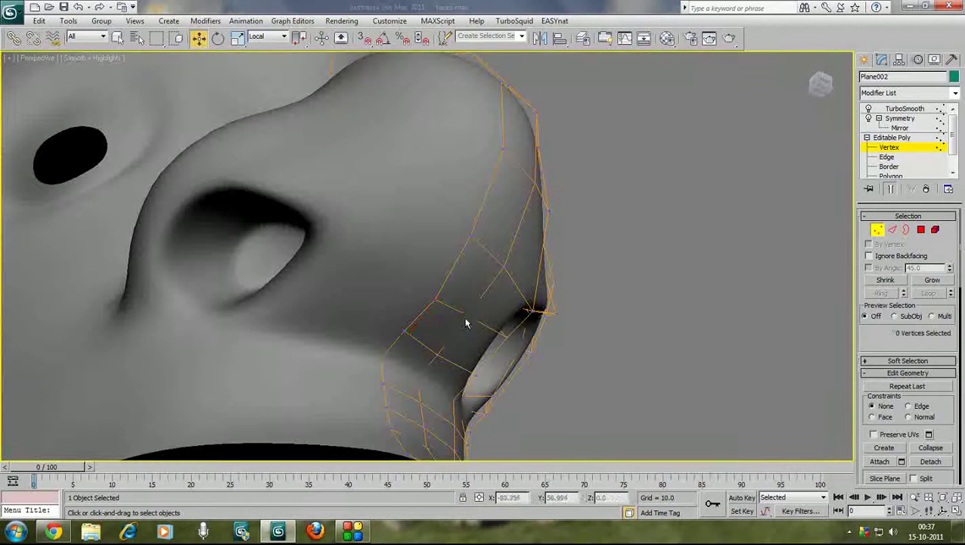
click(490, 333)
drag(493, 336, 496, 340)
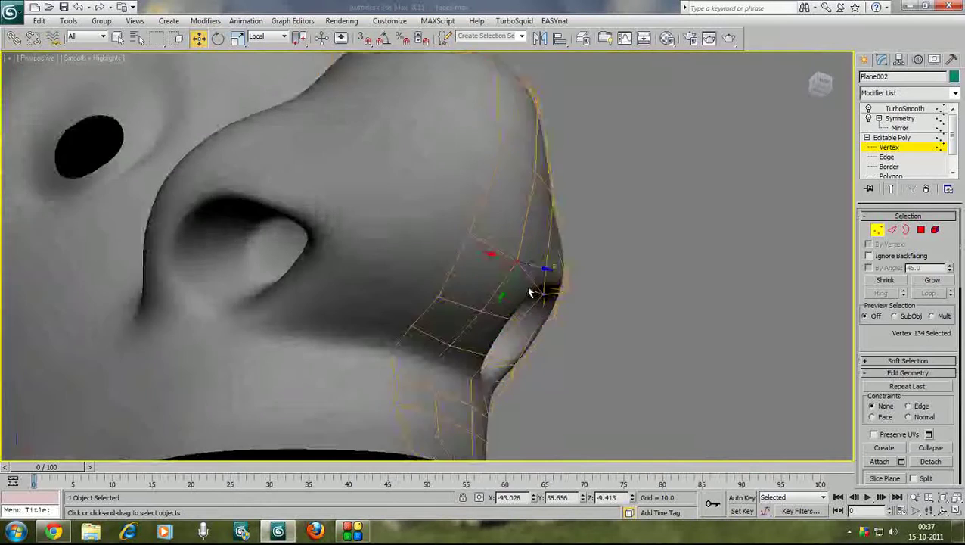
alt+middle_drag(548, 271, 578, 256)
click(578, 256)
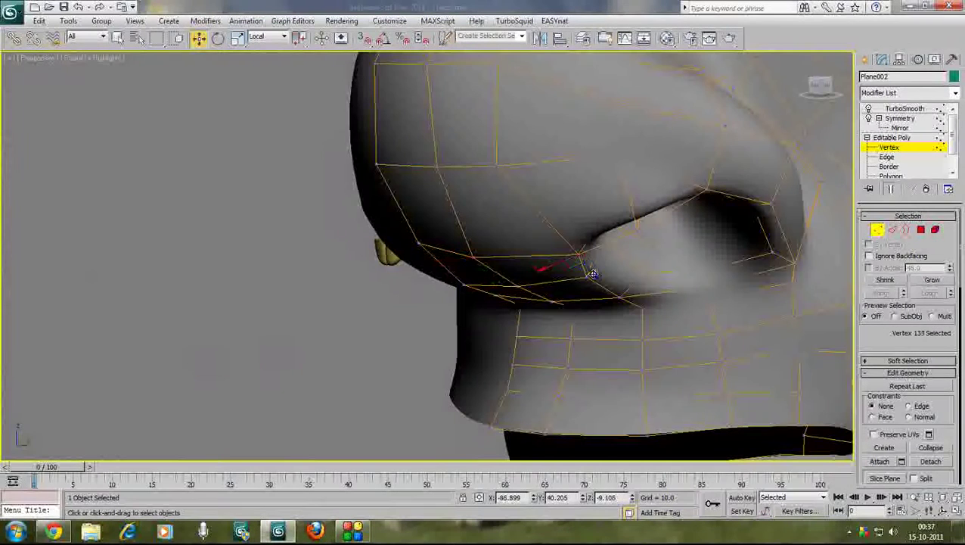
drag(590, 274, 589, 272)
Step: Shift the nostril corner vertex left and nudge the vertex above the nostril twice
mouse_move(580, 286)
alt+middle_down()
mouse_move(606, 267)
mouse_move(676, 268)
alt+middle_up()
scroll(605, 261, down, 5)
mouse_move(606, 261)
alt+middle_down()
mouse_move(606, 219)
mouse_move(530, 242)
mouse_move(517, 236)
mouse_move(595, 303)
alt+middle_up()
scroll(517, 236, up, 5)
scroll(503, 239, up, 3)
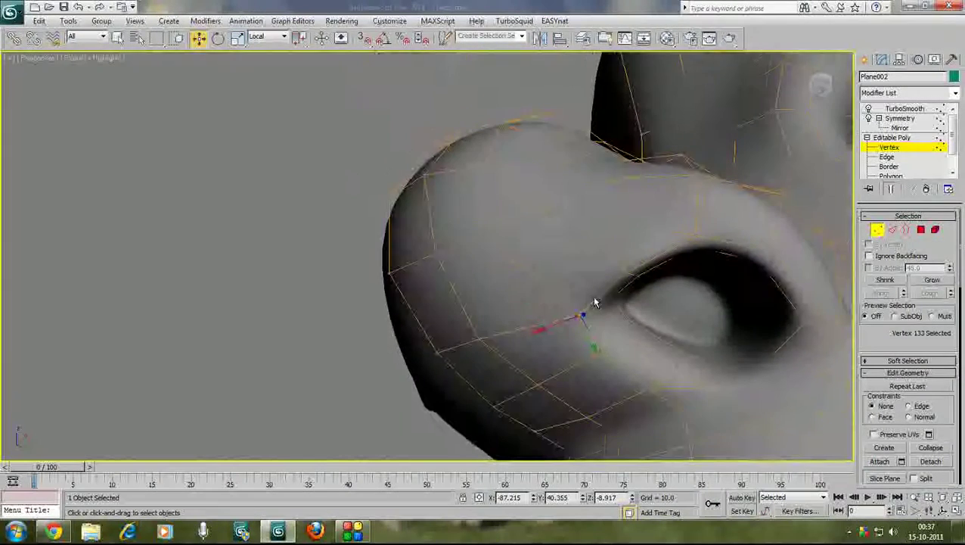
drag(650, 279, 641, 279)
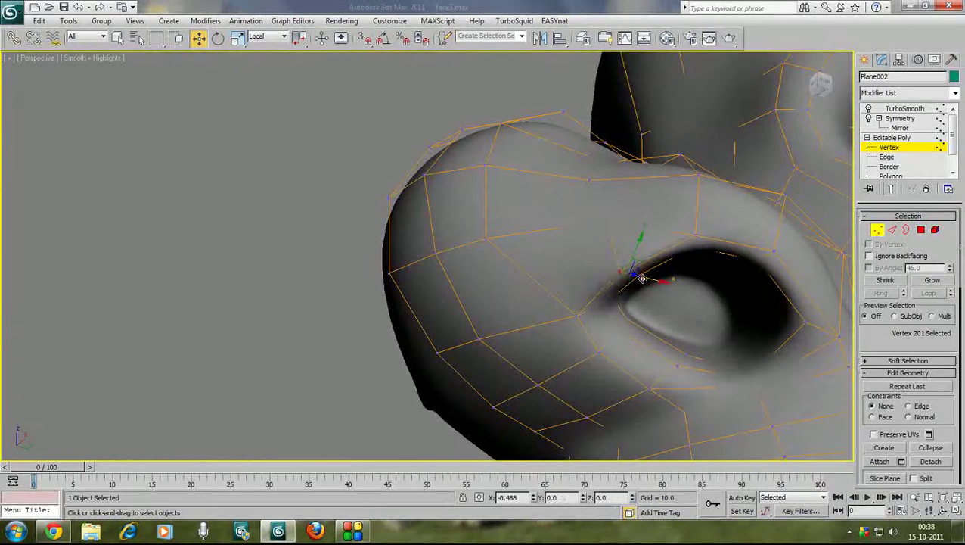
alt+middle_drag(612, 270, 641, 255)
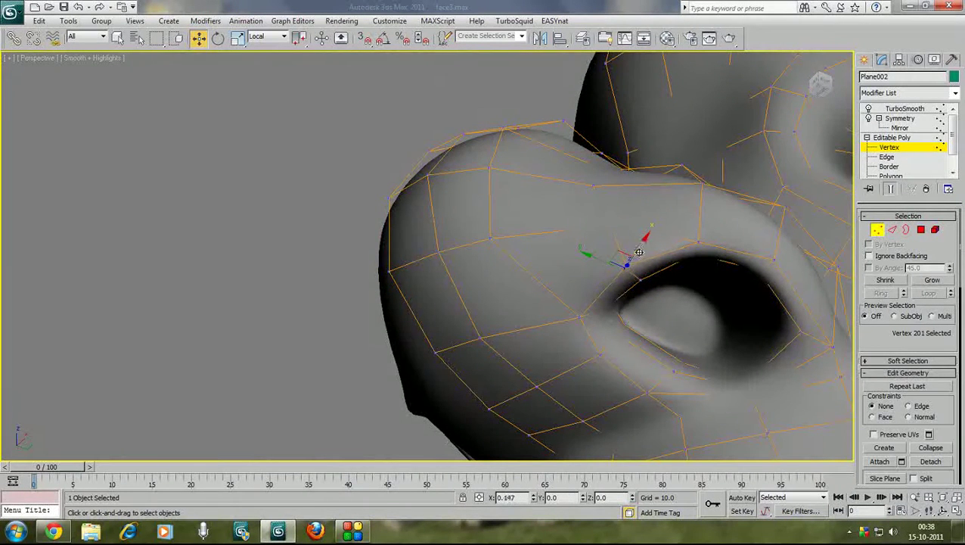
alt+middle_drag(625, 275, 604, 269)
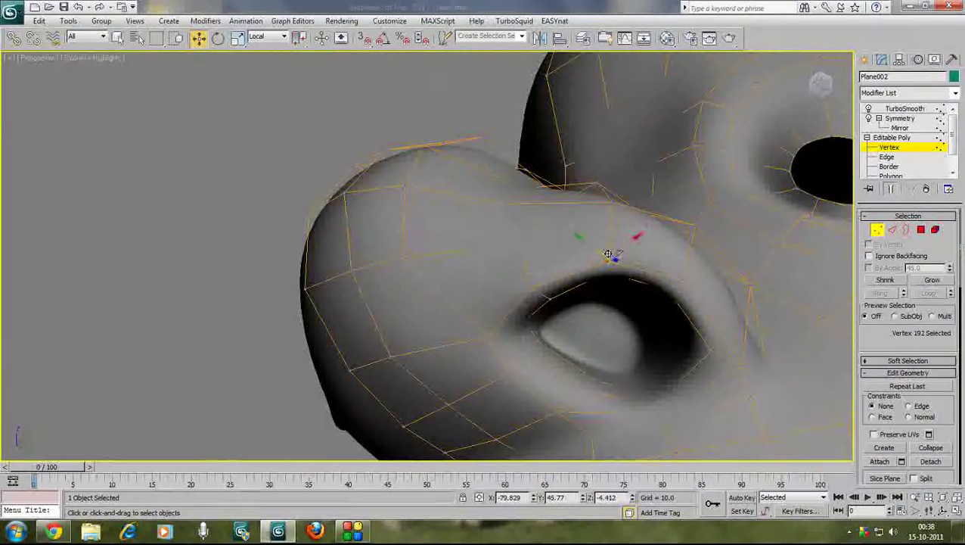
mouse_move(635, 236)
mouse_down()
mouse_move(600, 255)
mouse_move(594, 278)
mouse_up()
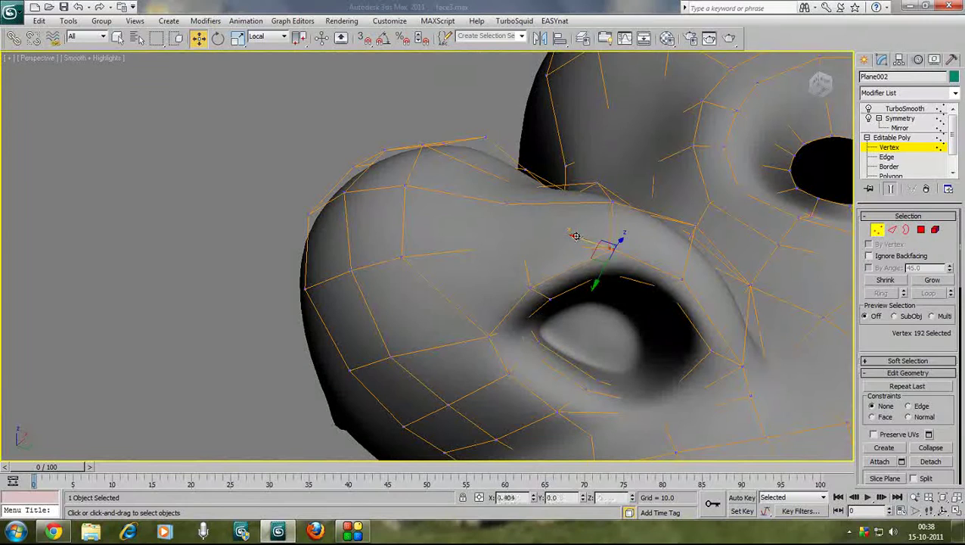
drag(576, 236, 595, 275)
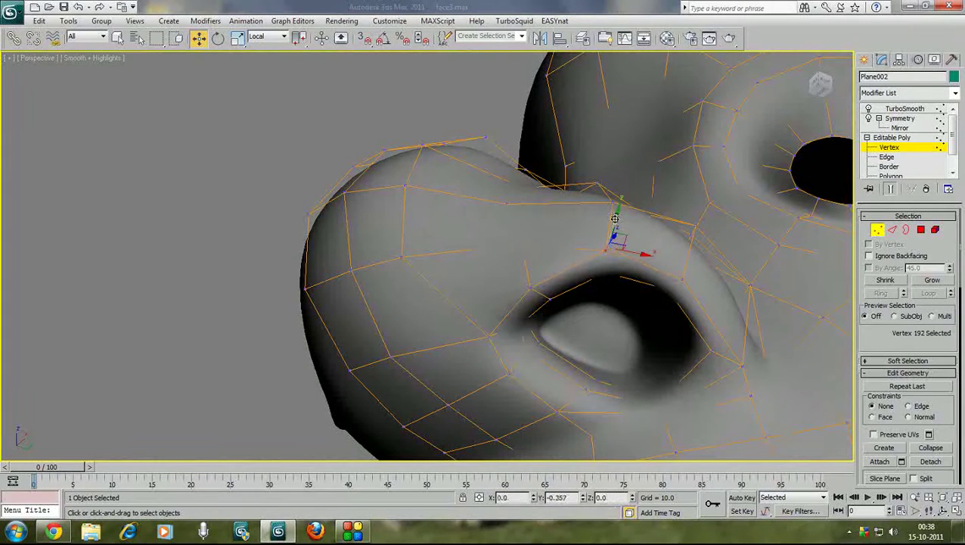
mouse_move(600, 308)
alt+middle_down()
mouse_move(673, 302)
mouse_move(511, 302)
mouse_move(530, 334)
mouse_move(503, 330)
mouse_move(383, 378)
mouse_move(344, 354)
mouse_move(439, 304)
mouse_move(431, 318)
mouse_move(420, 306)
mouse_move(394, 348)
mouse_move(444, 339)
mouse_move(363, 327)
mouse_move(394, 269)
mouse_move(390, 287)
mouse_move(548, 344)
alt+middle_up()
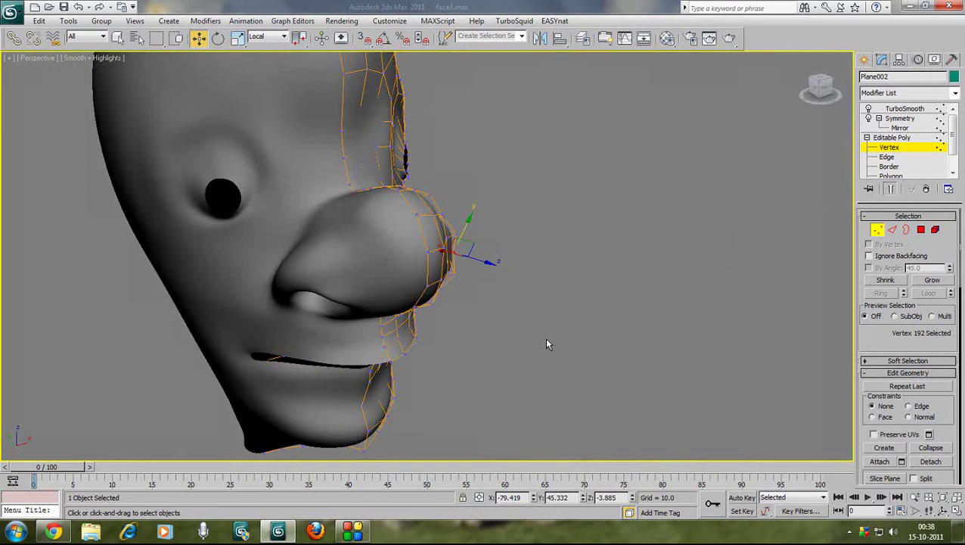
mouse_move(548, 344)
alt+middle_down()
mouse_move(520, 308)
mouse_move(502, 345)
mouse_move(502, 383)
mouse_move(545, 318)
mouse_move(541, 284)
mouse_move(518, 270)
mouse_move(488, 323)
mouse_move(572, 327)
mouse_move(552, 341)
alt+middle_up()
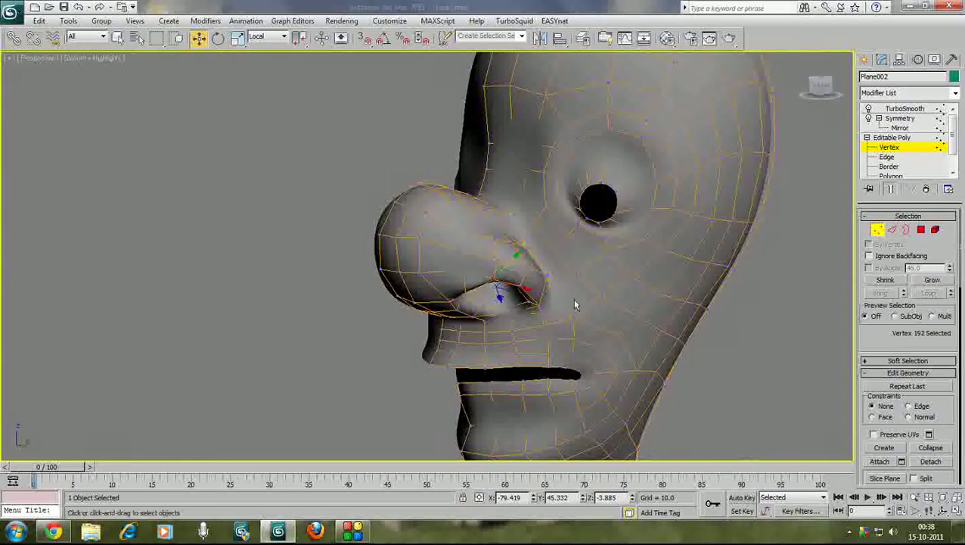
mouse_move(550, 338)
alt+middle_down()
mouse_move(564, 312)
mouse_move(528, 340)
mouse_move(591, 331)
alt+middle_up()
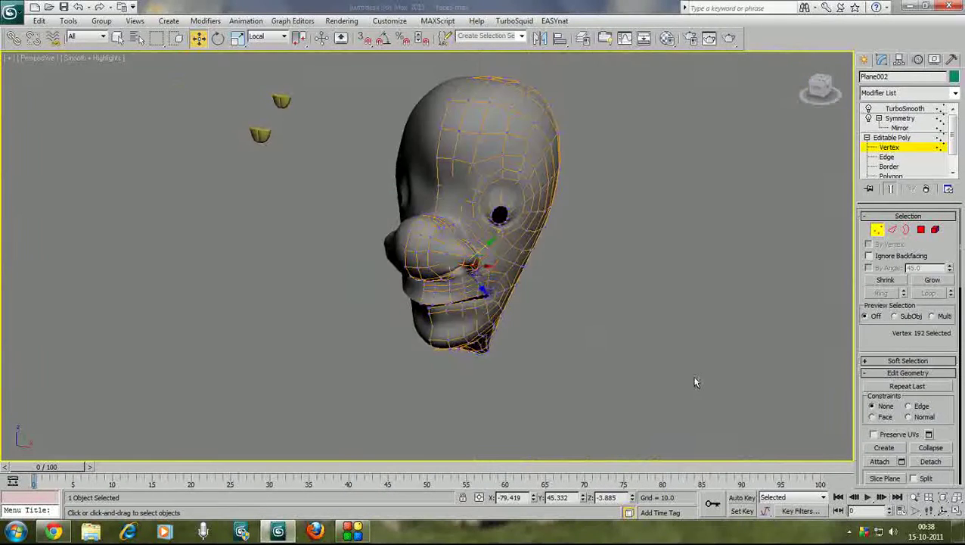